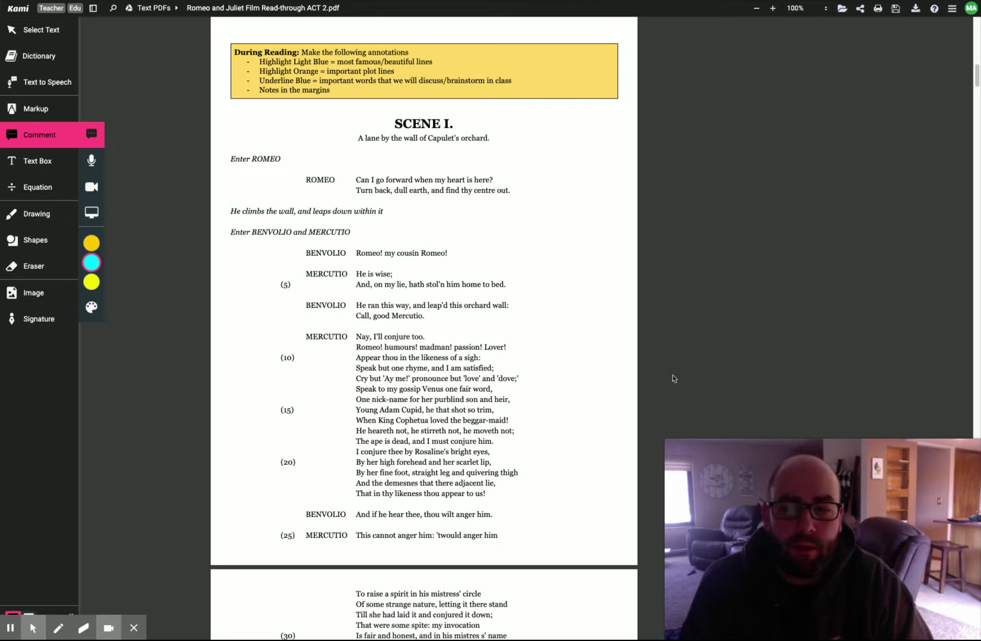
# Step: Comment beside line 5 that Mercutio and Benvolio missed Romeo at the party and think he's still depressed
pyautogui.scroll(10, 608, 235)
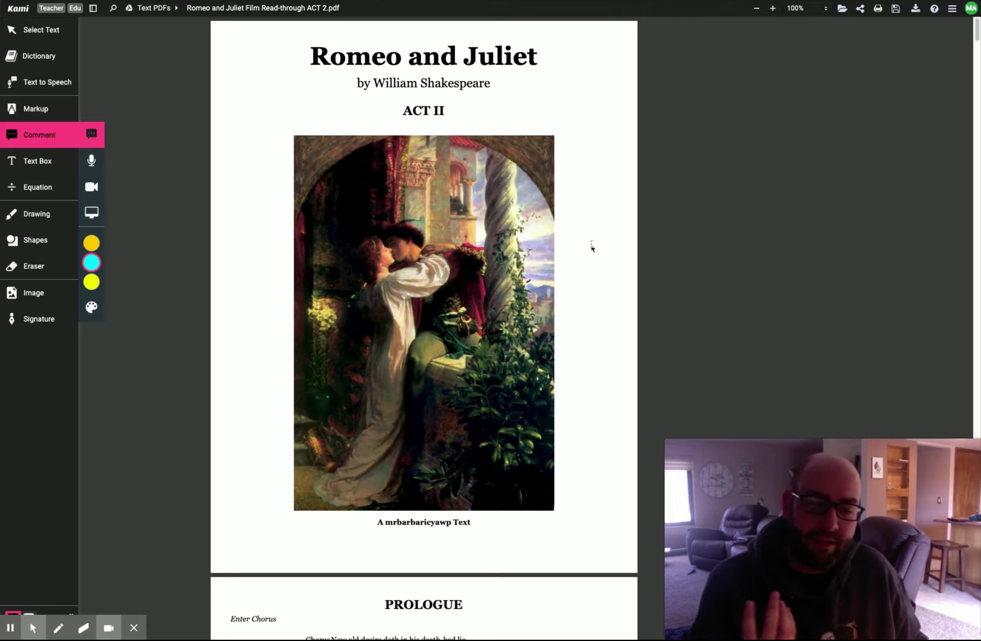
pyautogui.scroll(-5, 425, 328)
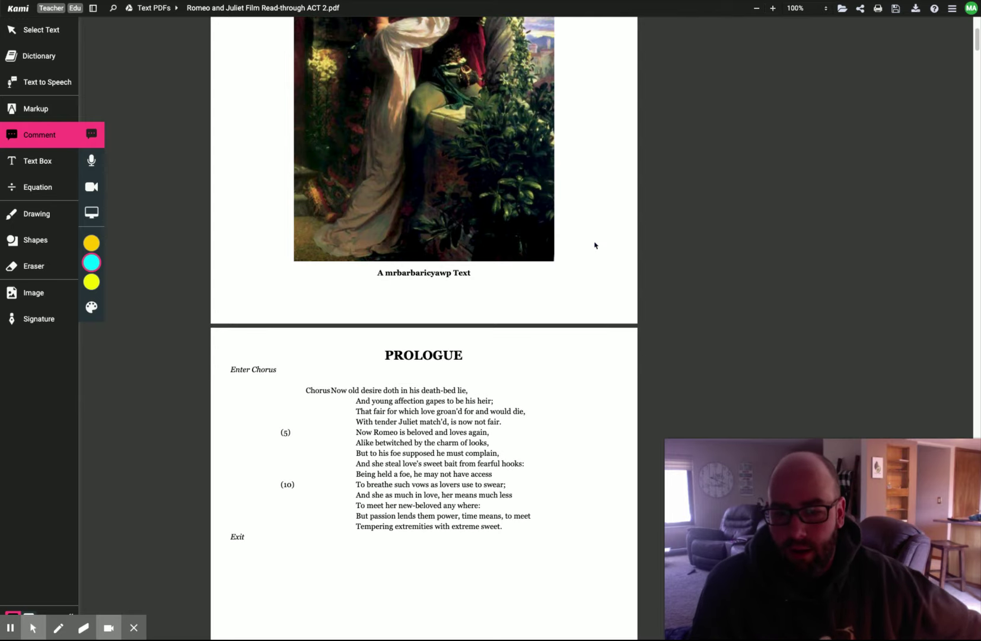
pyautogui.scroll(-1, 582, 235)
pyautogui.scroll(-15, 582, 235)
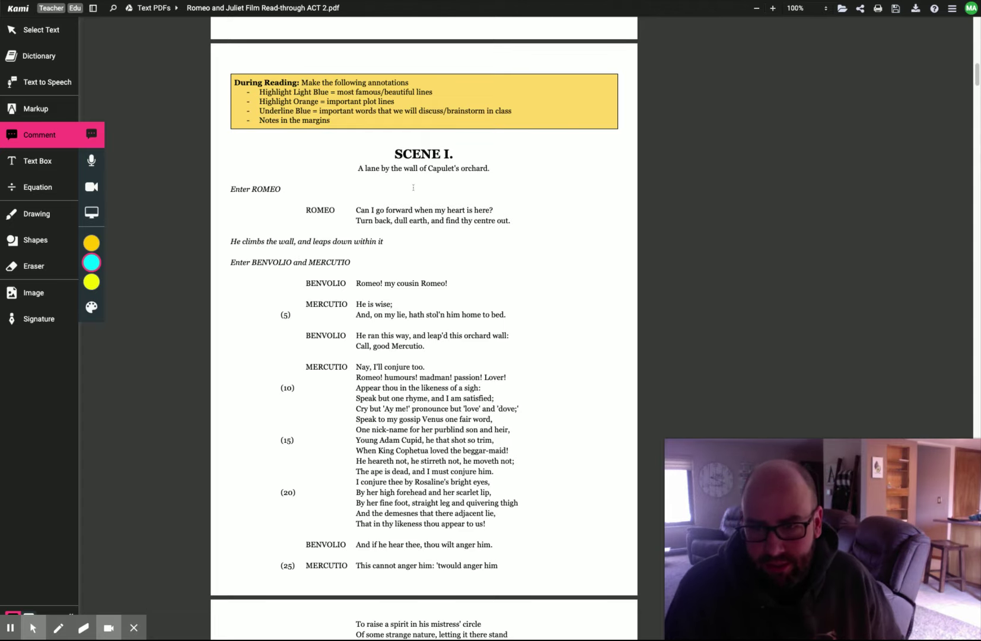
pyautogui.scroll(-1, 463, 222)
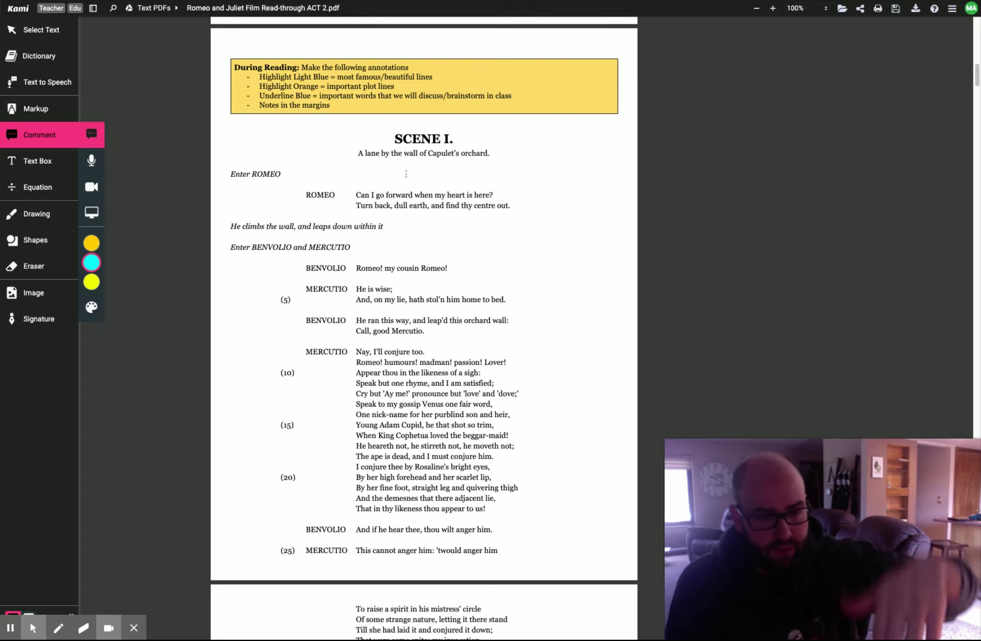
pyautogui.scroll(-1, 279, 157)
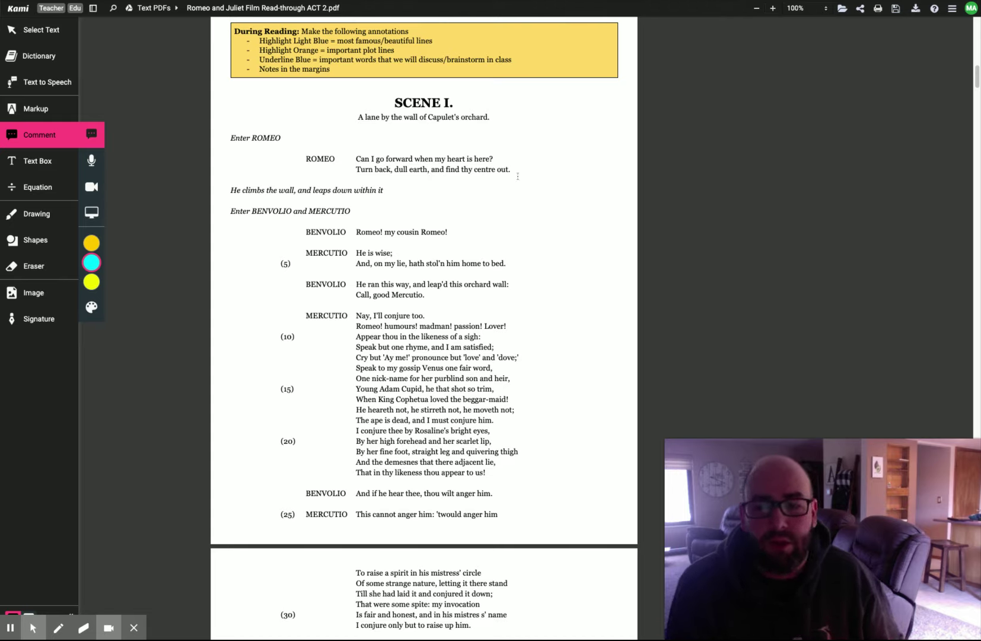
pyautogui.scroll(-1, 346, 164)
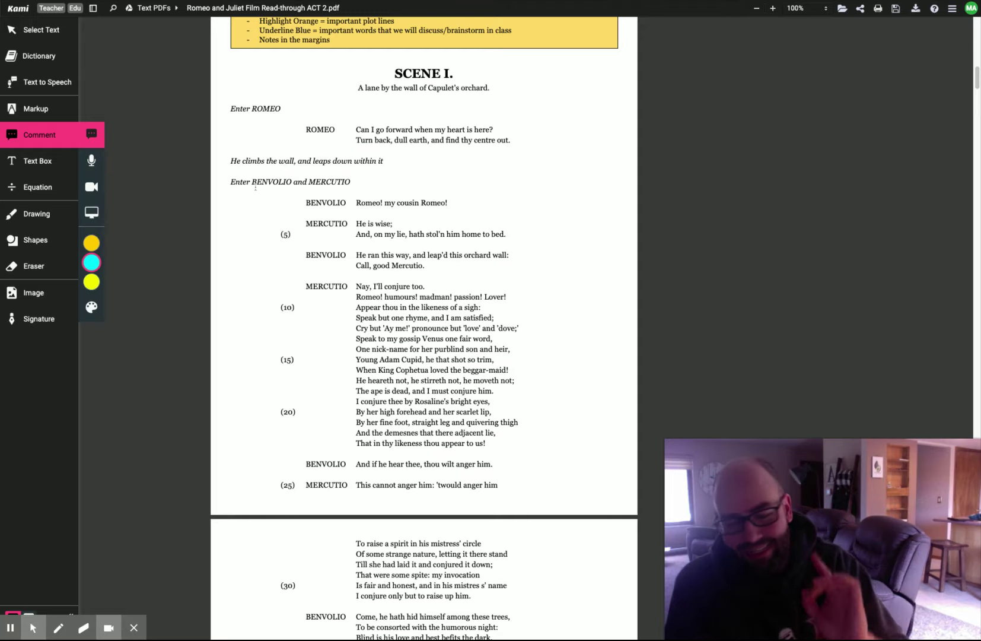
pyautogui.scroll(-1, 255, 188)
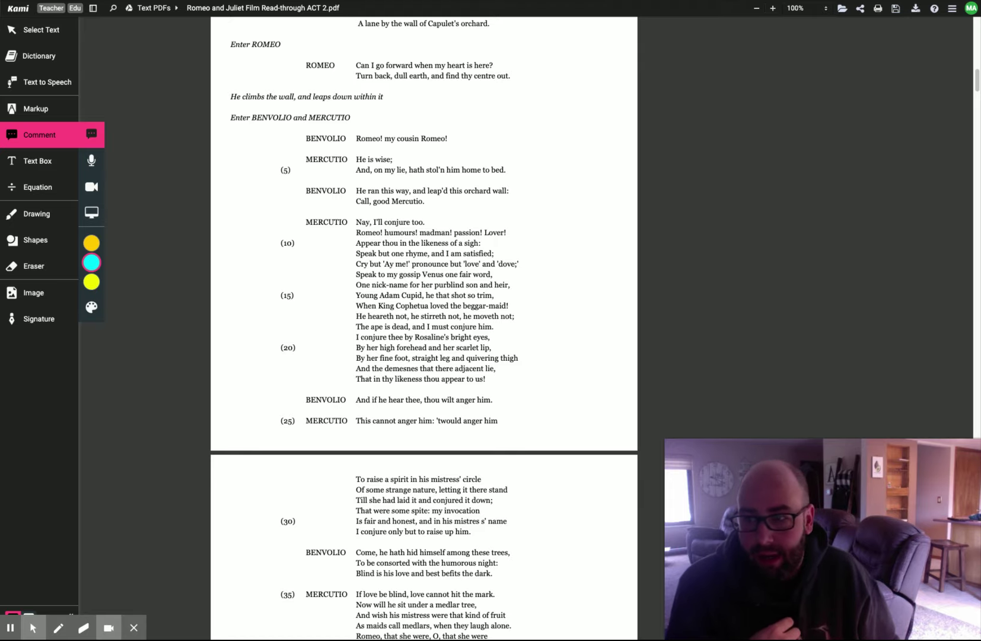
pyautogui.click(517, 181)
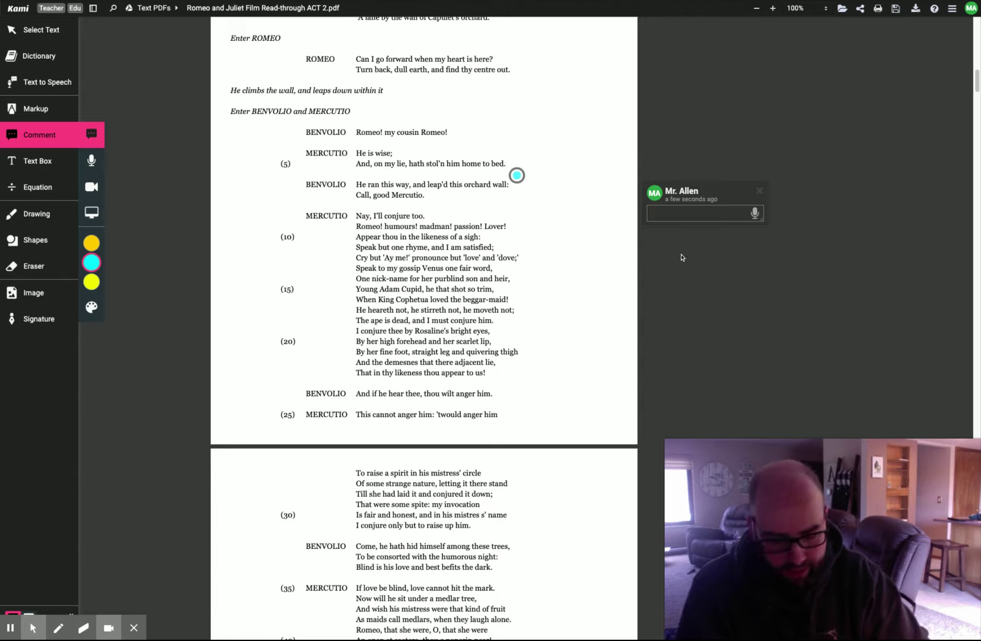
pyautogui.write("Mercutio and Benvolio didn't see Romeo at the party and believe t")
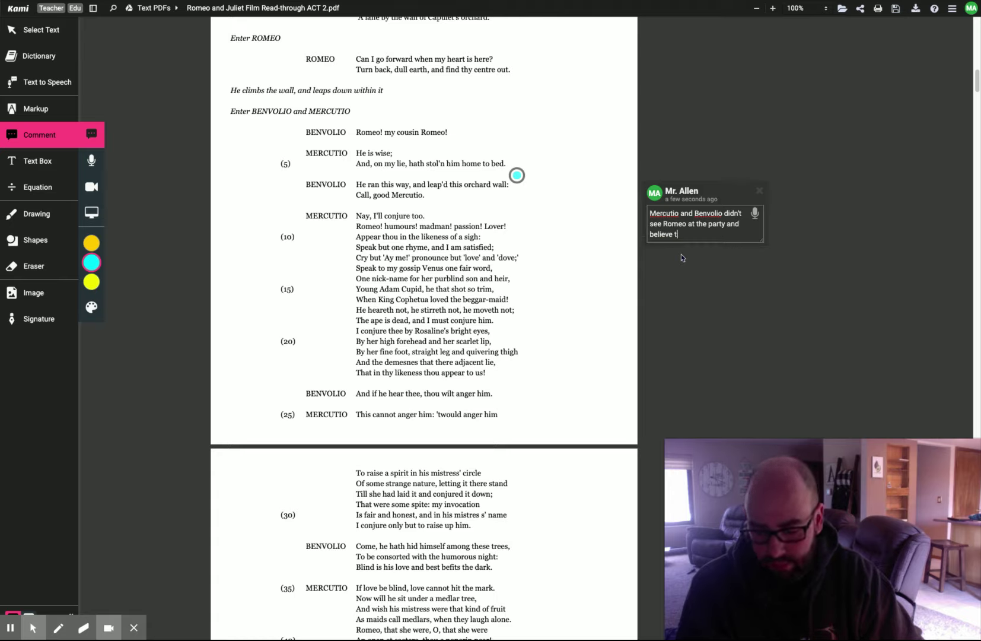
pyautogui.write('hat he is still de')
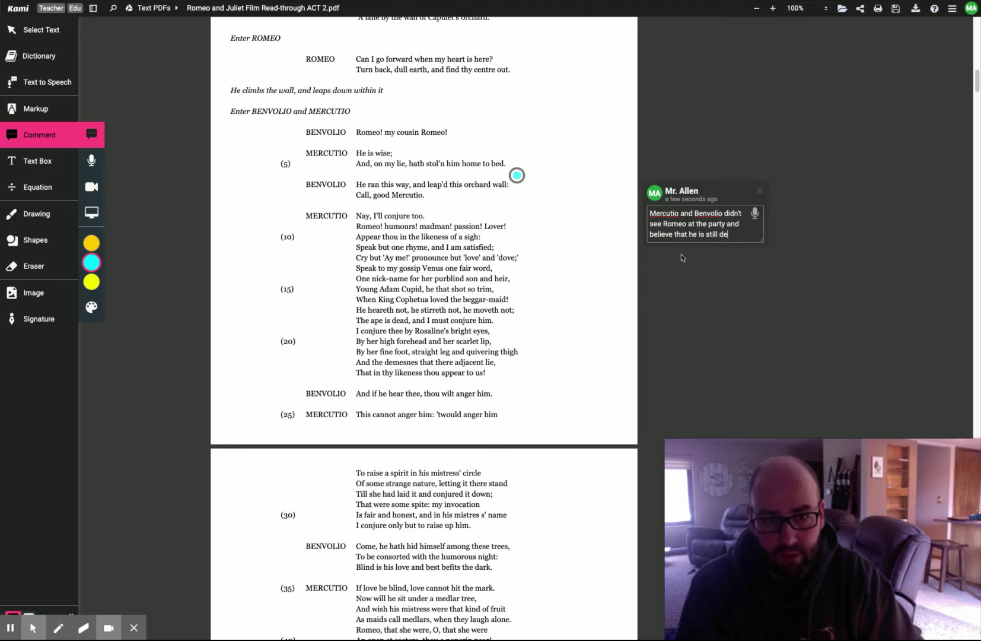
pyautogui.write('pressed because of Rosaline.')
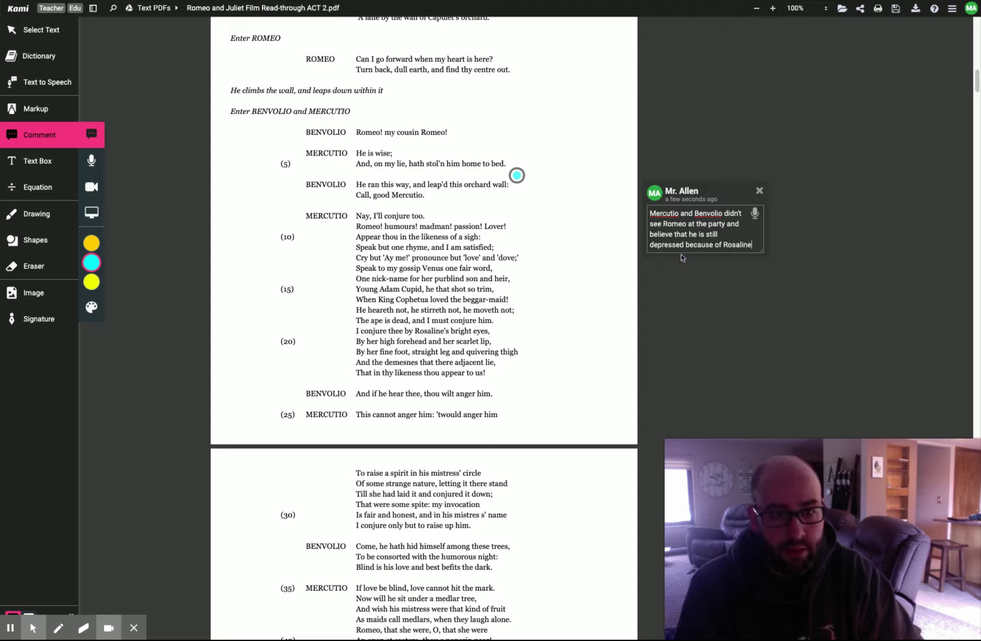
pyautogui.click(626, 252)
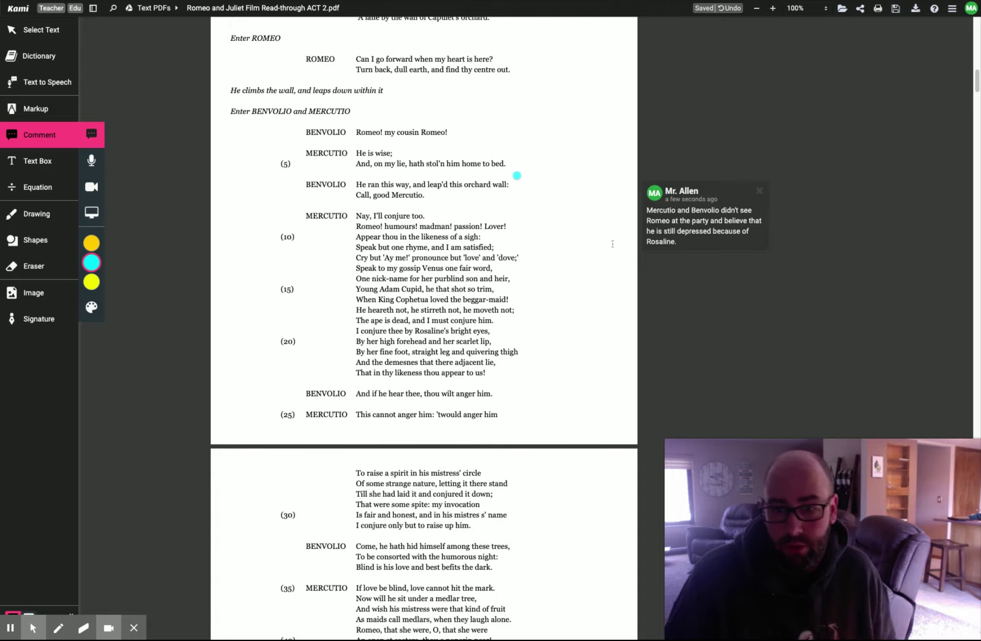
pyautogui.scroll(-1, 612, 245)
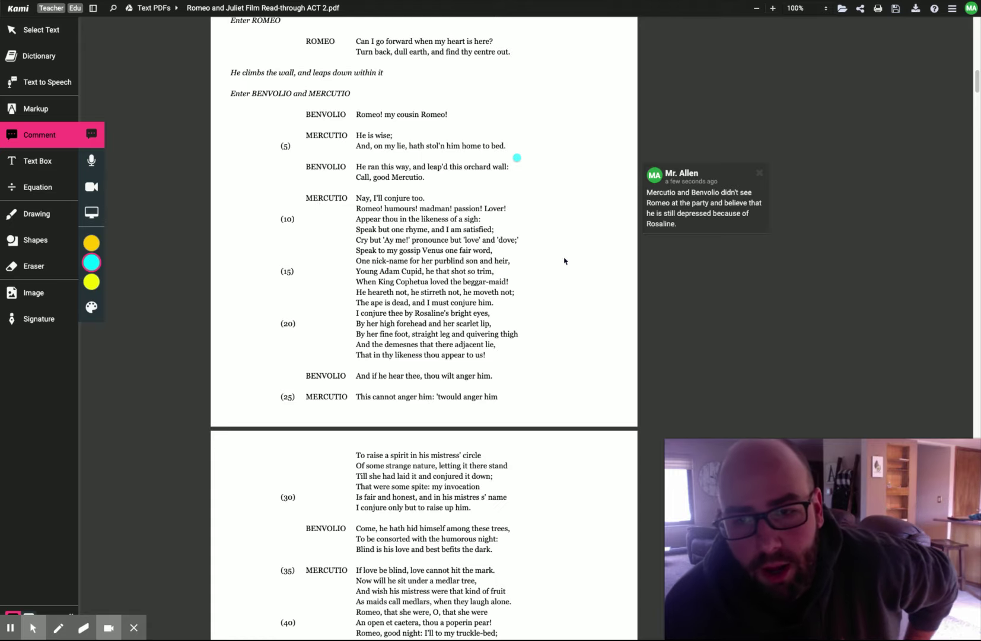
pyautogui.scroll(-1, 565, 252)
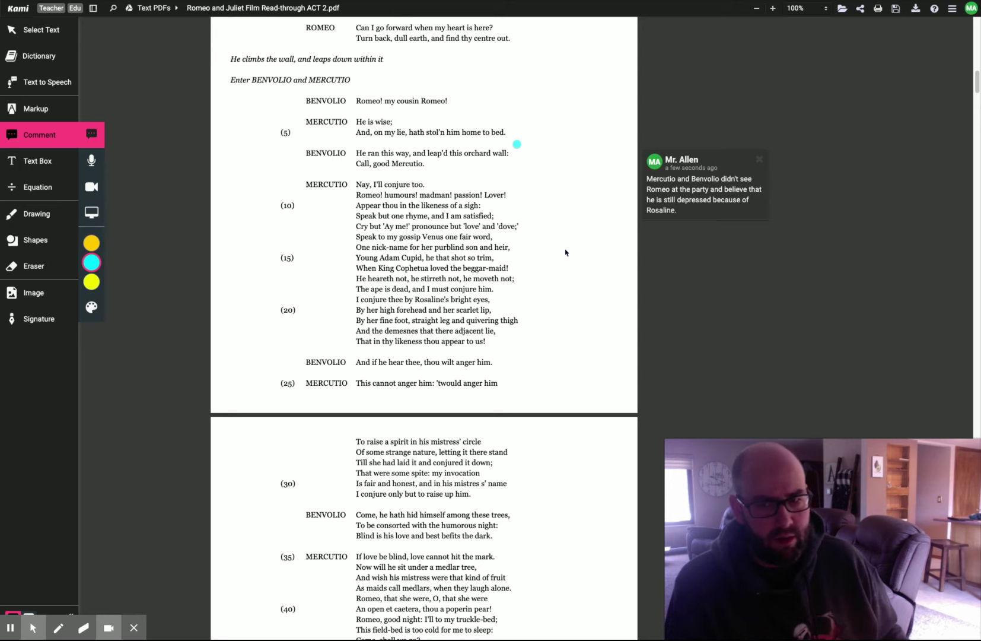
pyautogui.scroll(-1, 565, 253)
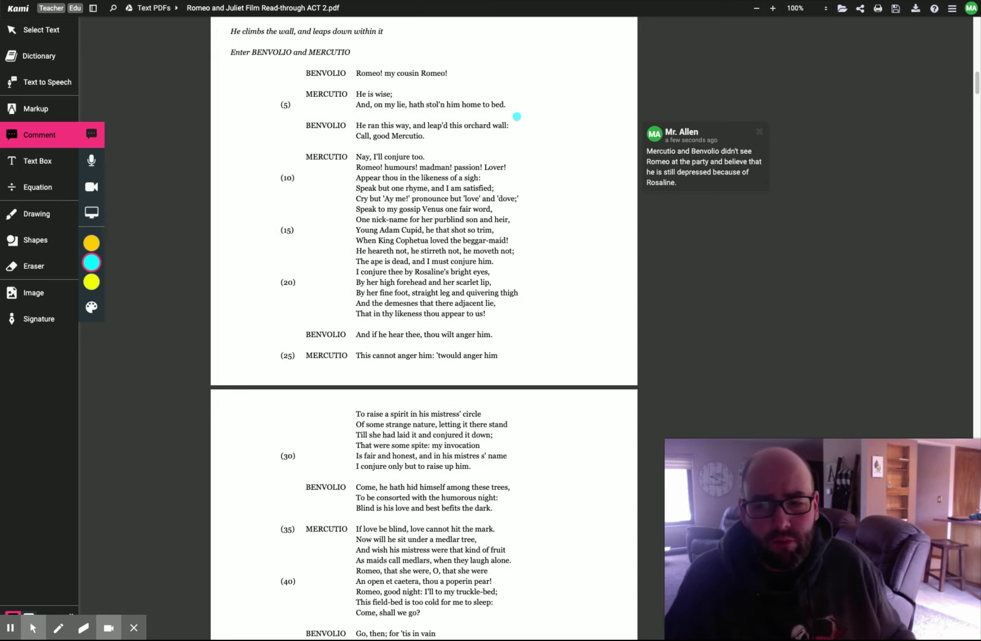
pyautogui.scroll(-1, 561, 260)
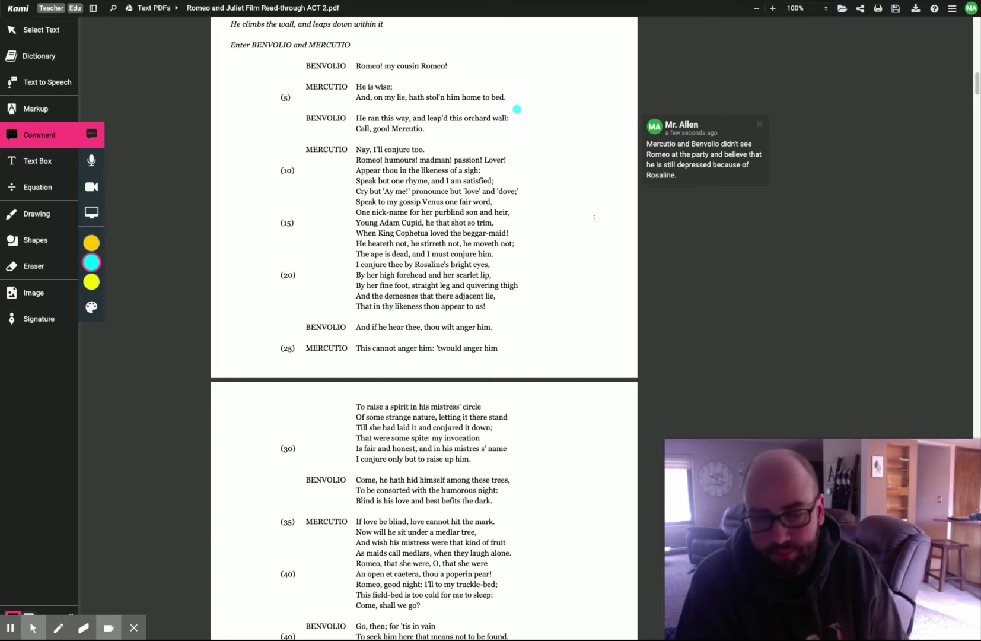
pyautogui.scroll(-1, 595, 219)
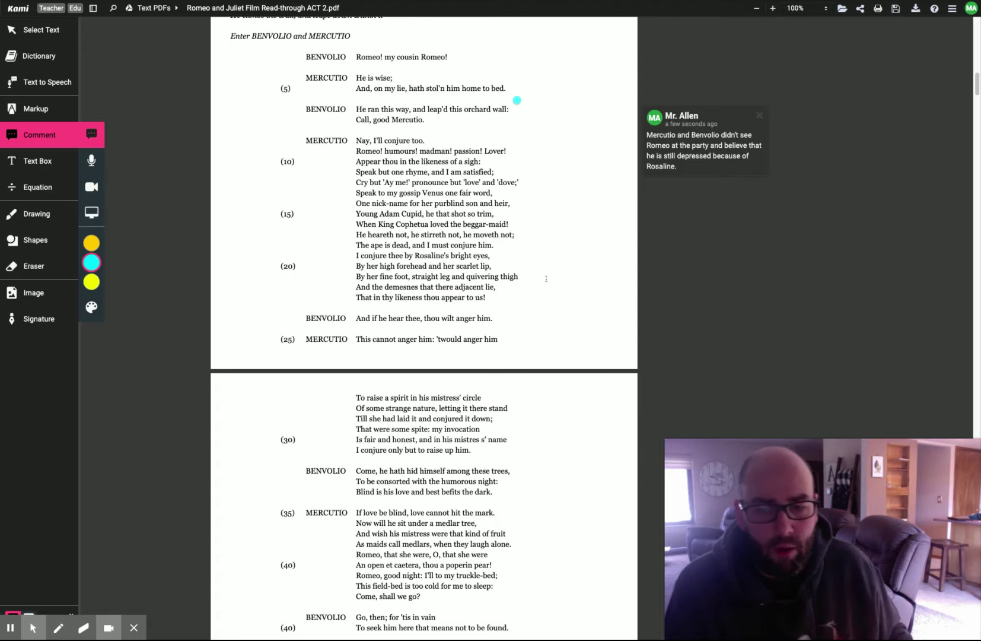
# Step: Post the comment 'Mercutio is teasing Romeo' in the margin beside line 15
pyautogui.click(528, 214)
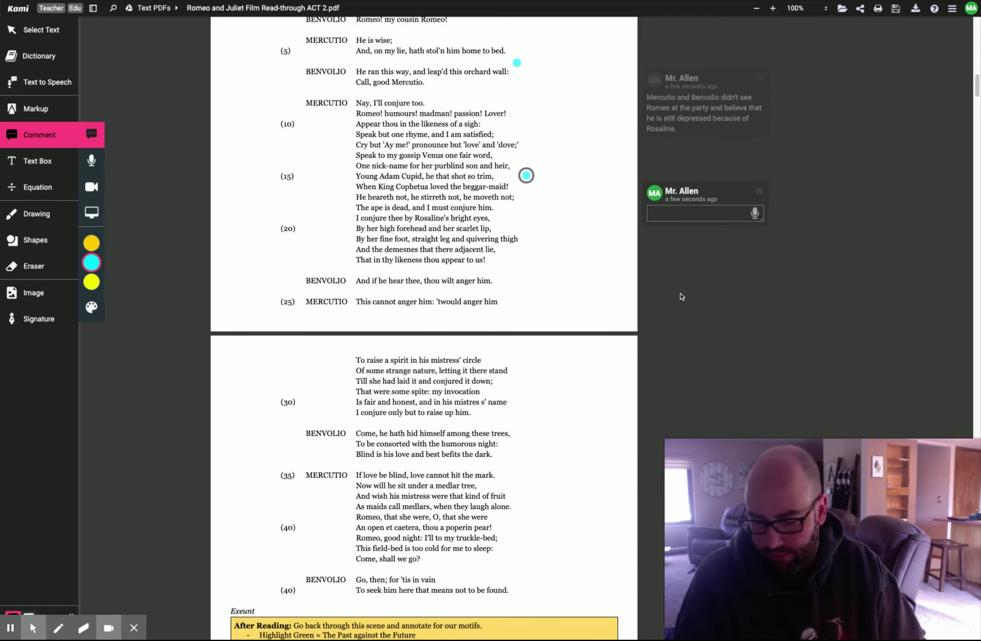
pyautogui.write('Mercutio ')
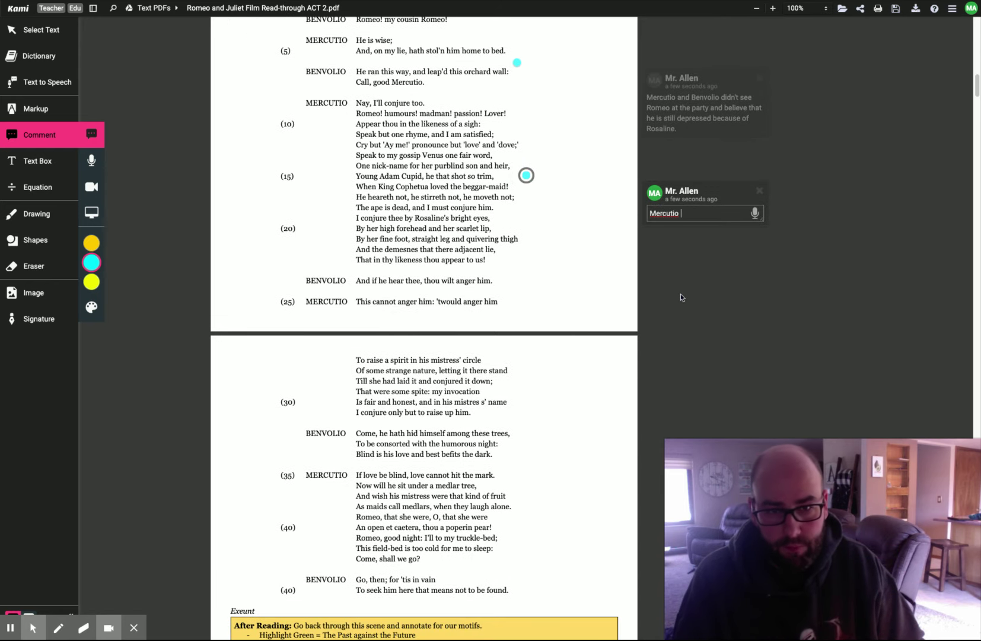
pyautogui.write('is teasing Romeo')
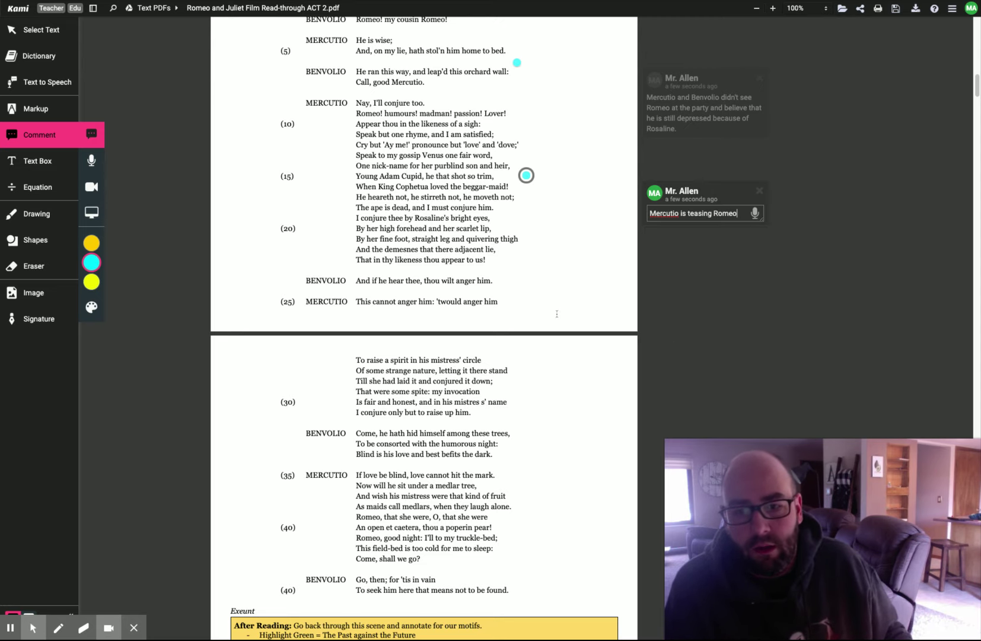
pyautogui.press('Return')
pyautogui.scroll(-2, 512, 190)
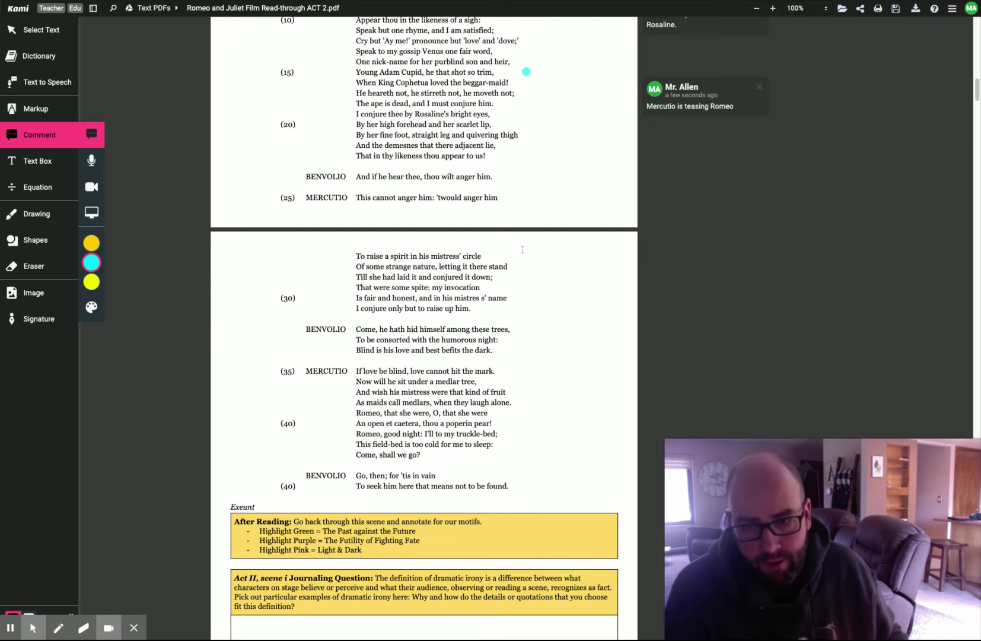
pyautogui.scroll(-1, 523, 249)
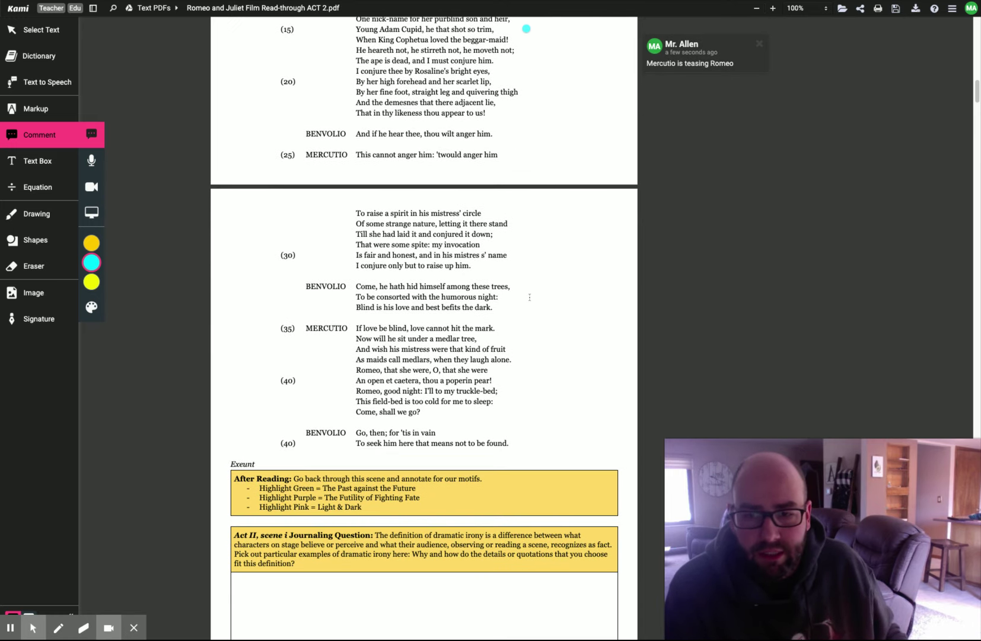
pyautogui.scroll(-1, 530, 297)
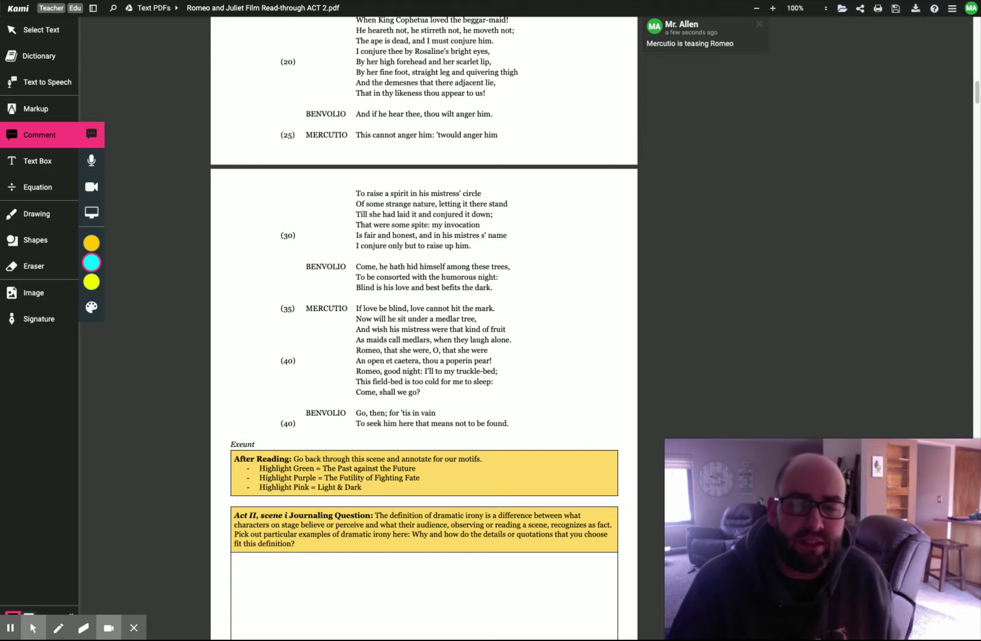
pyautogui.scroll(-2, 549, 304)
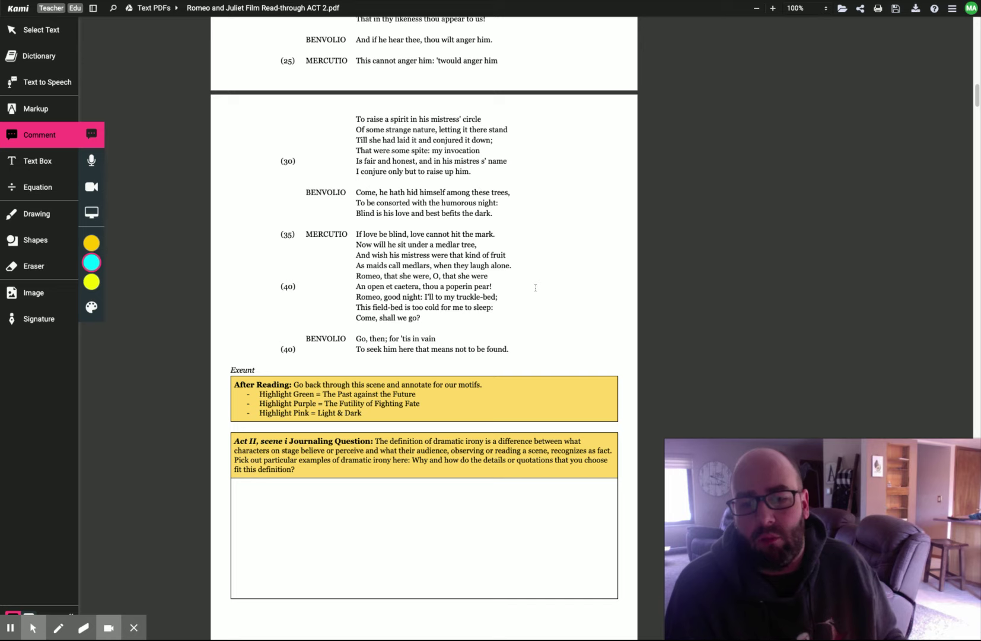
pyautogui.scroll(-1, 535, 287)
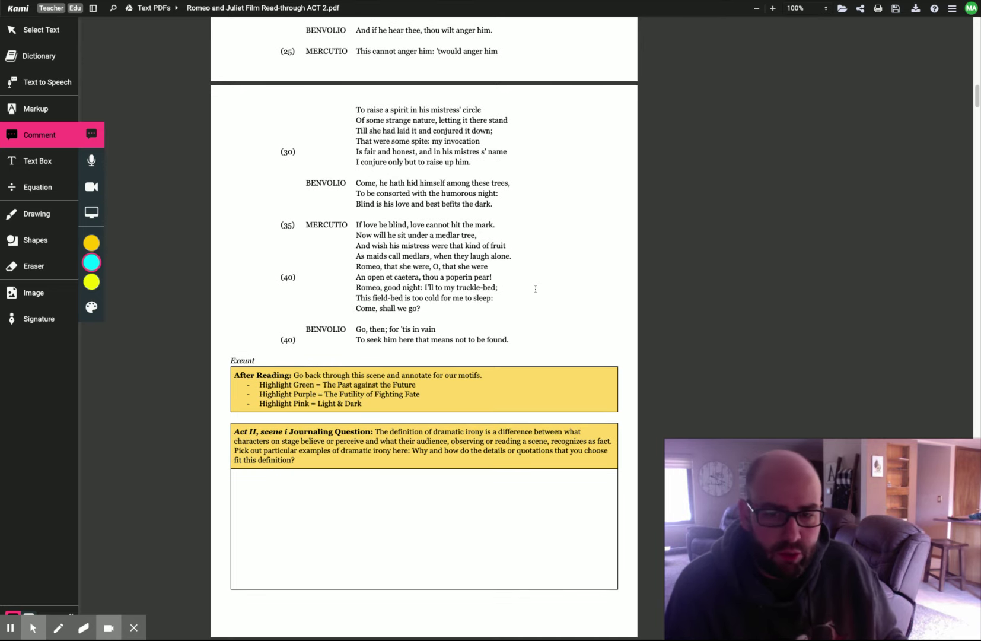
pyautogui.scroll(-2, 536, 290)
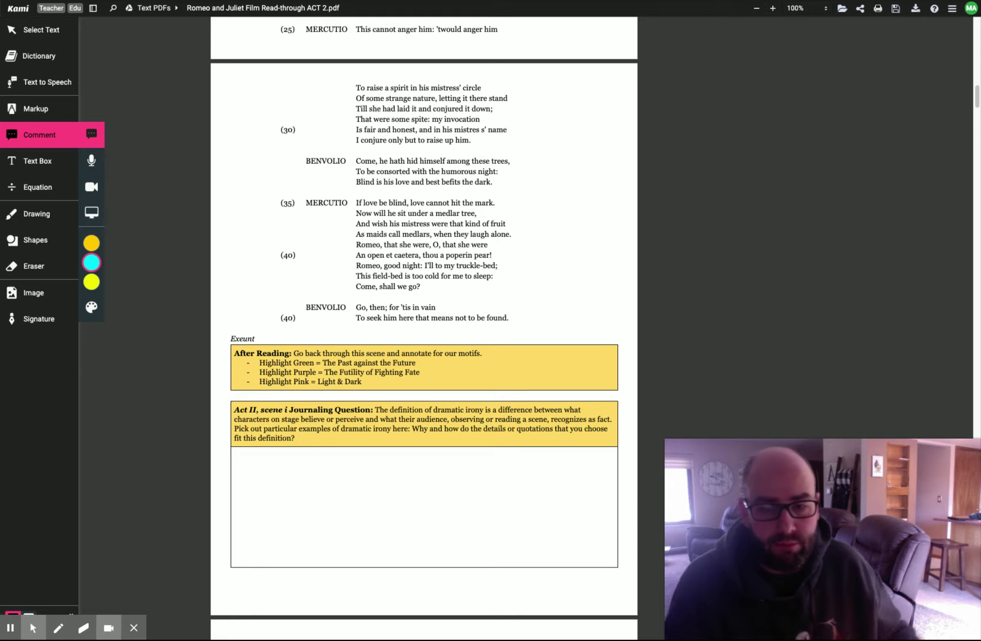
pyautogui.scroll(-1, 536, 289)
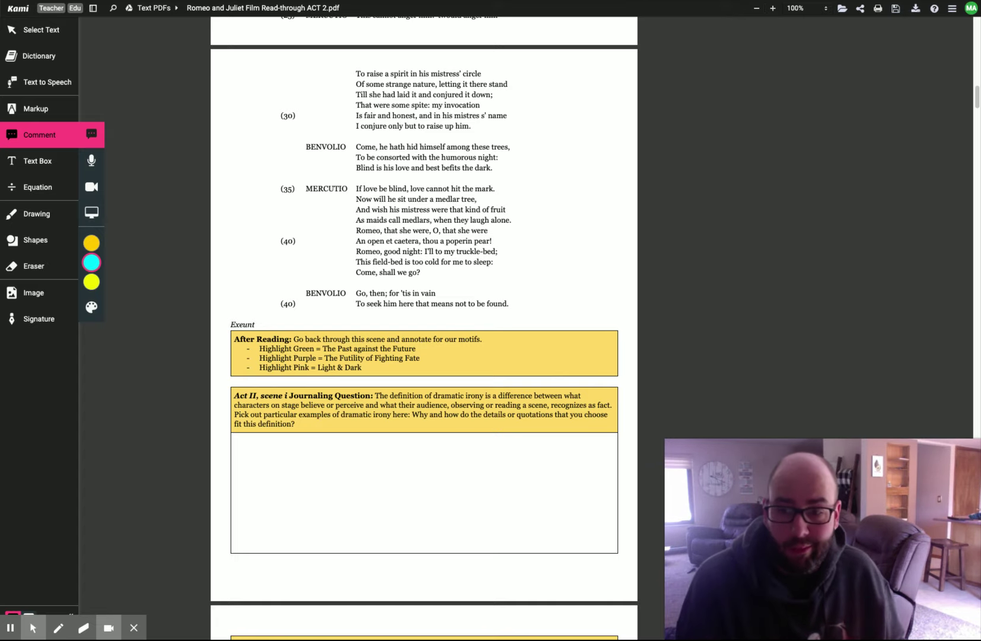
pyautogui.scroll(6, 424, 327)
pyautogui.scroll(-7, 424, 327)
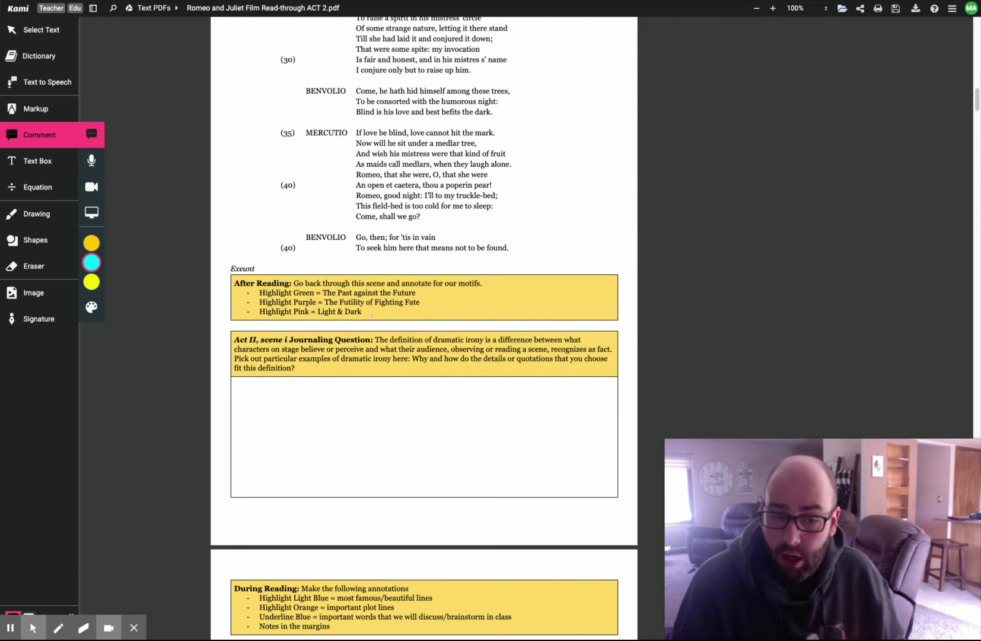
pyautogui.scroll(9, 459, 317)
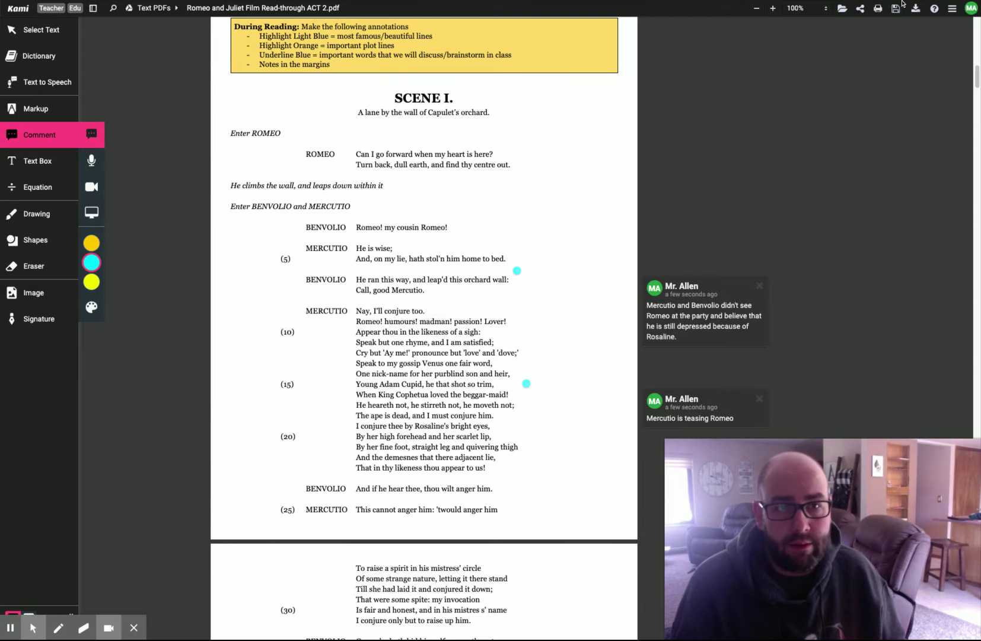